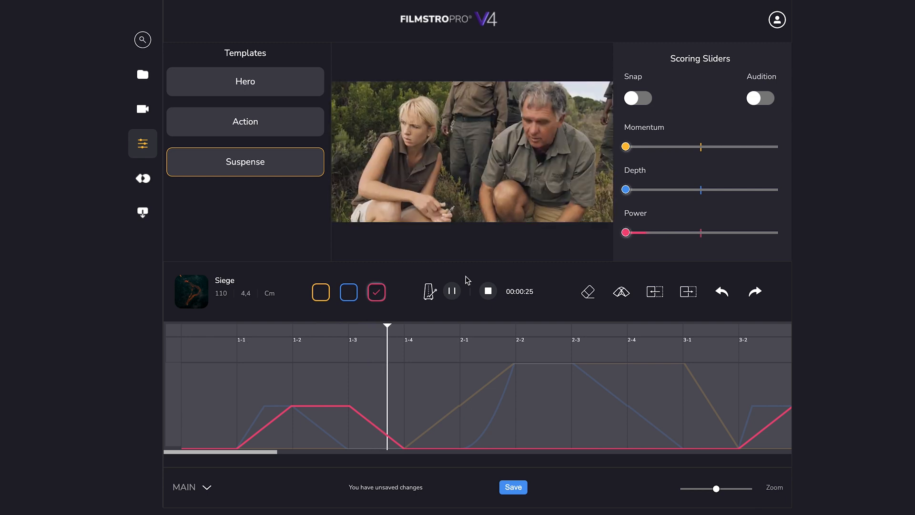
Play the score around segments 1-2 and 1-3 from several starting points to review the existing transitions.
click(452, 290)
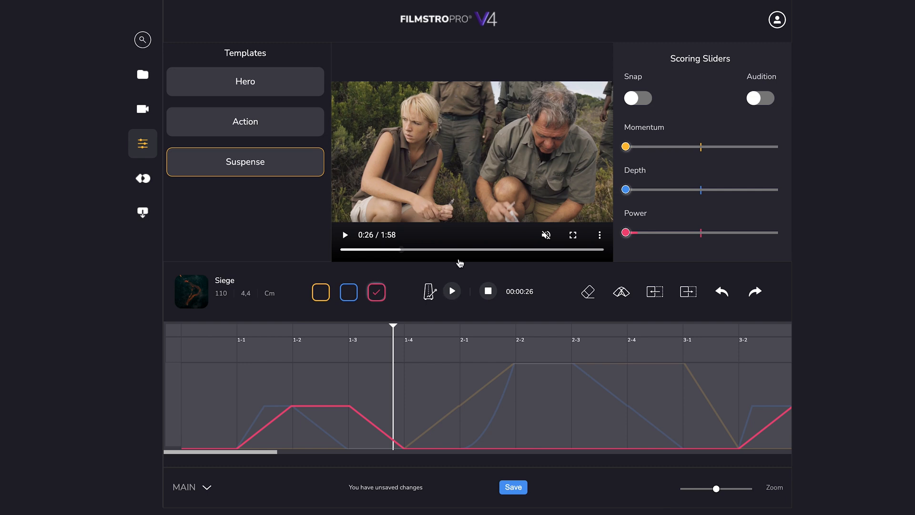
click(302, 329)
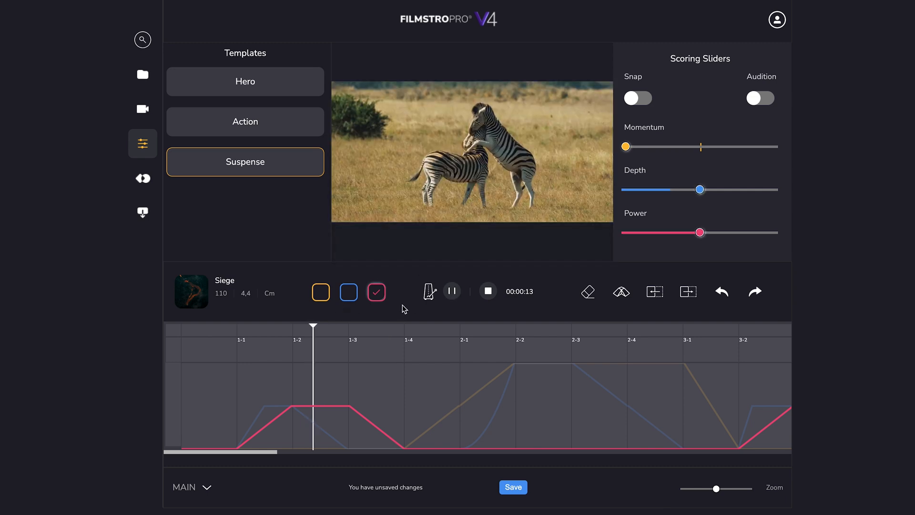
click(454, 290)
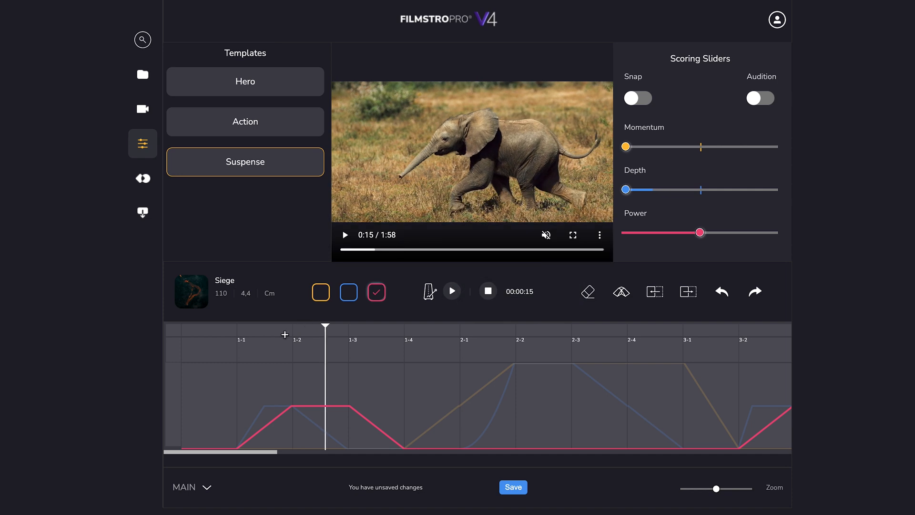
click(288, 332)
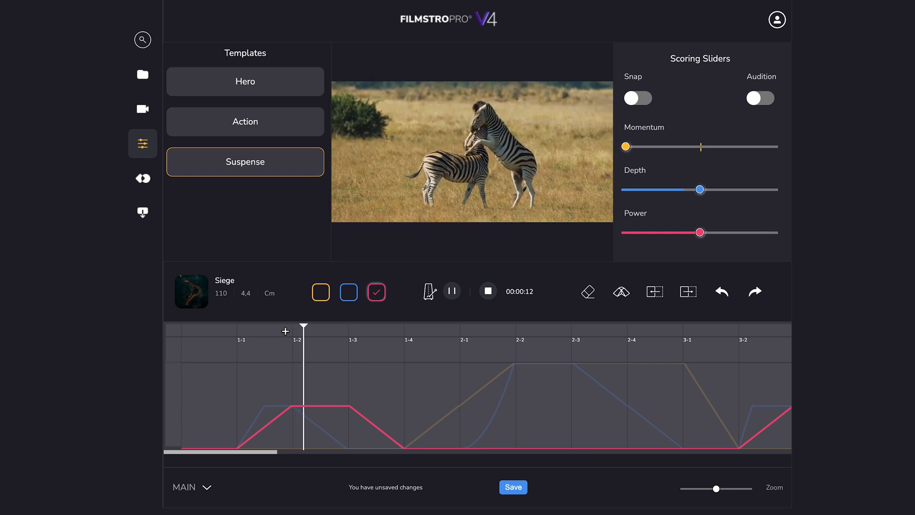
click(451, 290)
Show the Momentum curve, turn on Audition, and try higher Momentum, Power and Depth levels during playback.
click(322, 297)
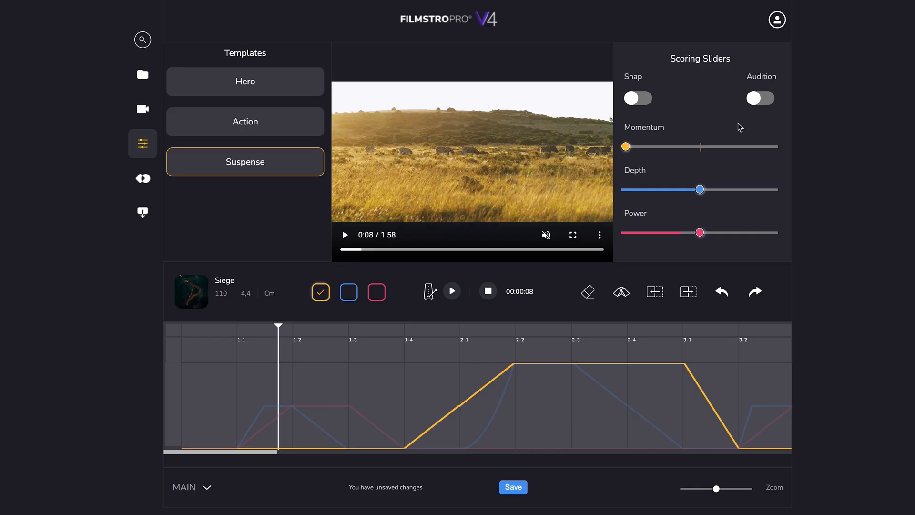
click(760, 98)
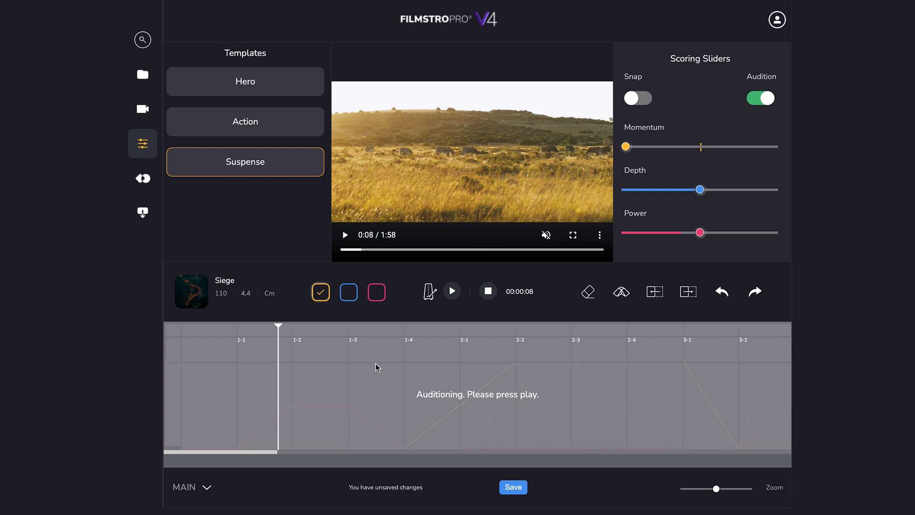
click(451, 296)
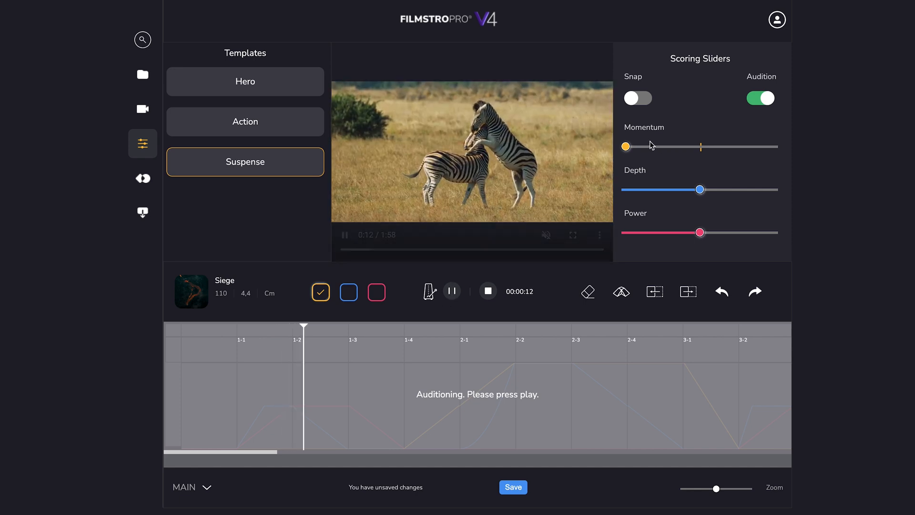
drag(635, 150, 722, 151)
drag(700, 231, 751, 236)
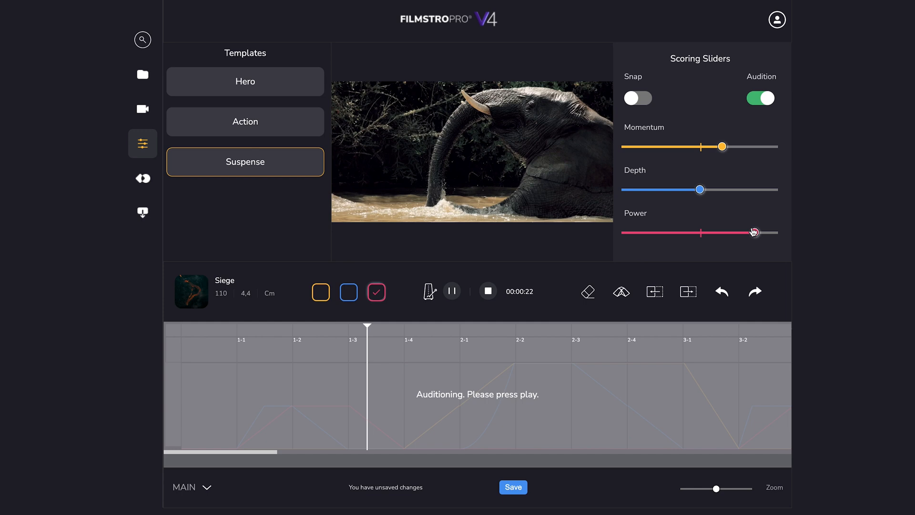
drag(707, 193, 770, 198)
drag(723, 147, 710, 149)
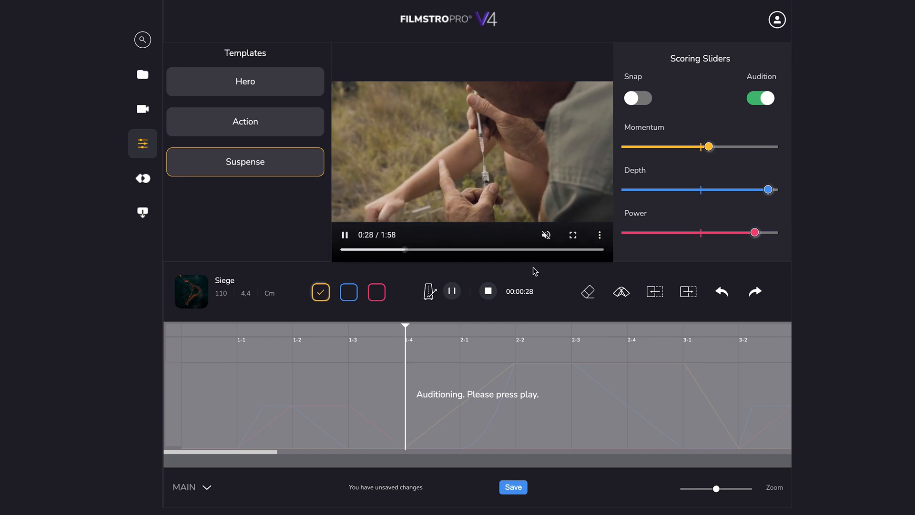
click(485, 293)
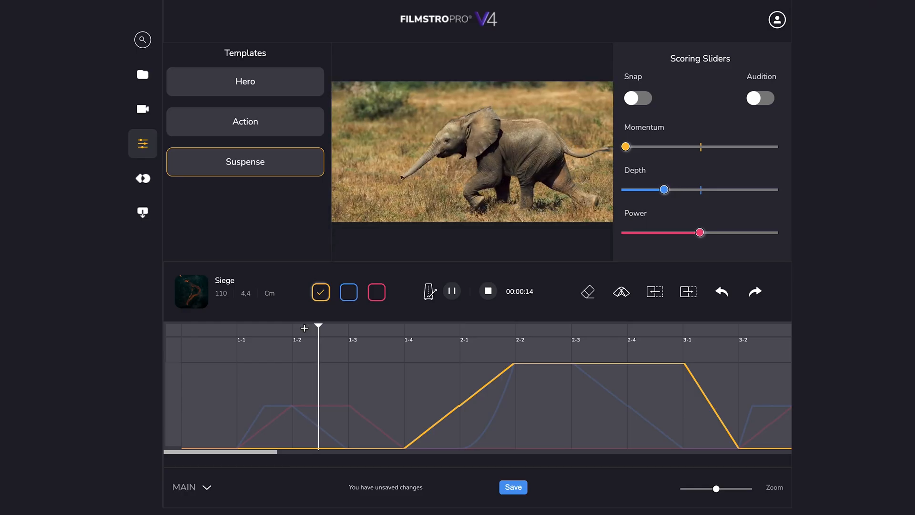
Turn on Snap, set the Momentum of segment 1-2 to about the halfway mark, and play the passage.
key(space)
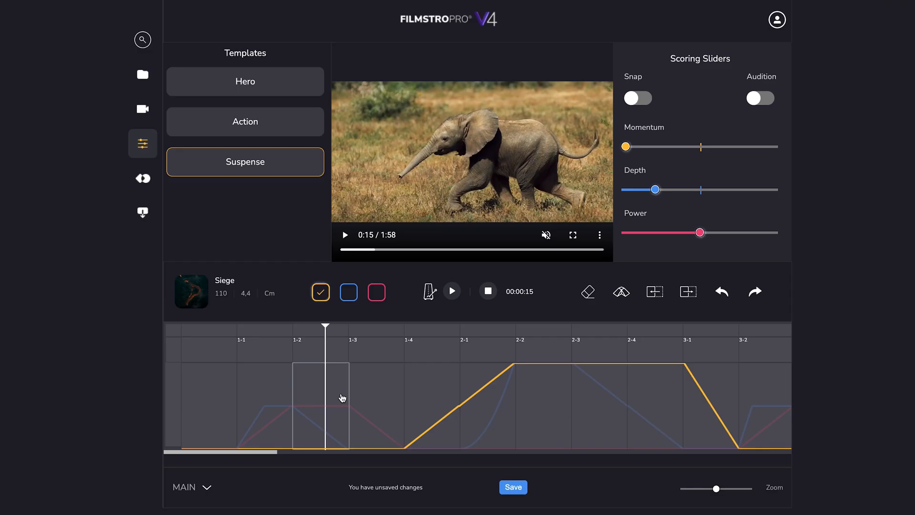
click(639, 99)
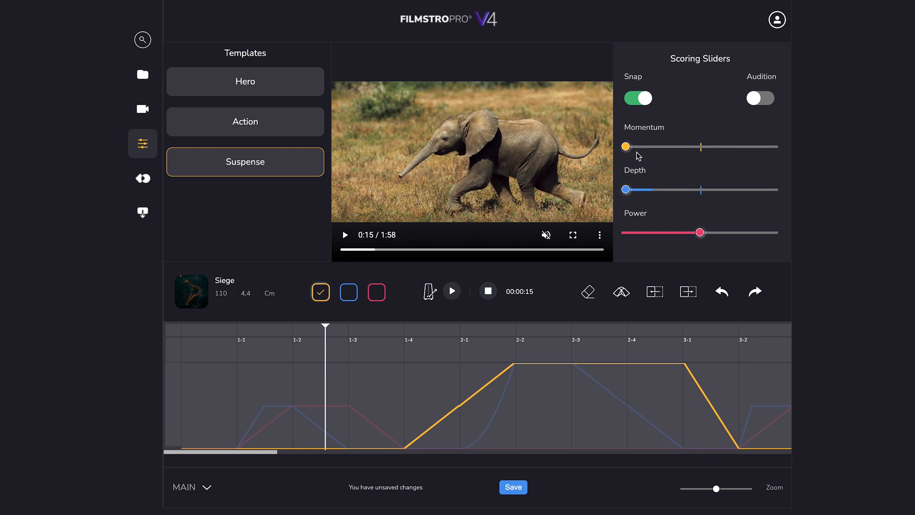
click(703, 151)
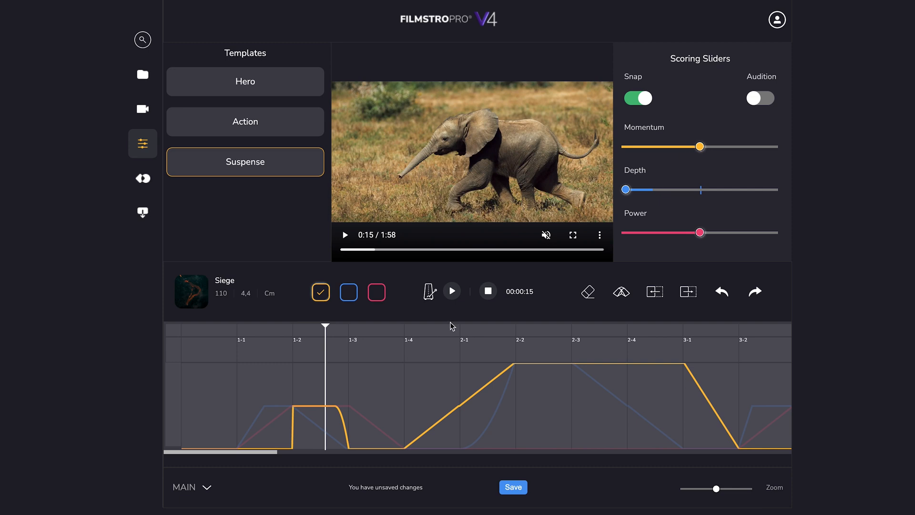
drag(700, 148, 763, 148)
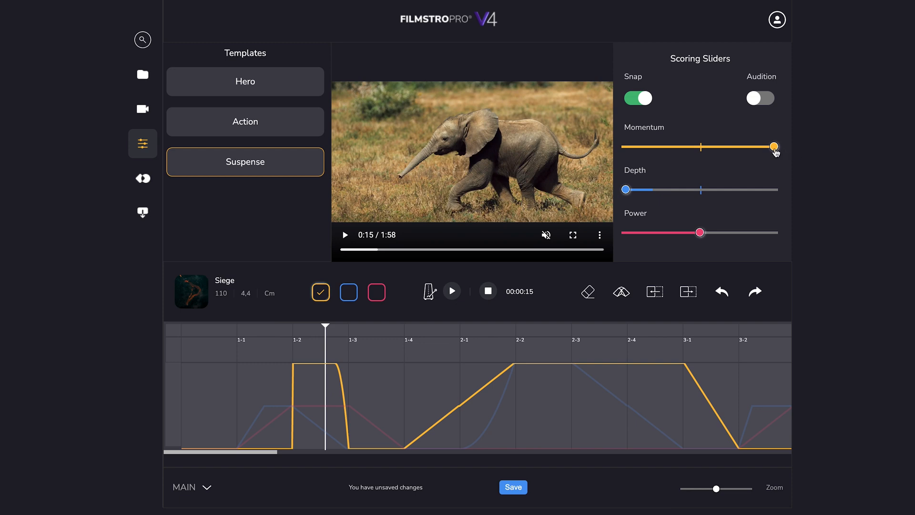
drag(738, 151, 687, 151)
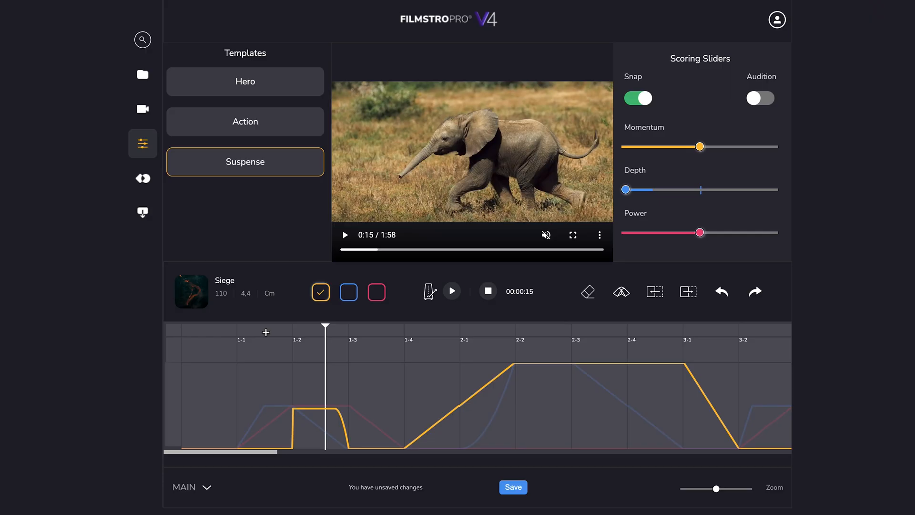
click(266, 332)
key(space)
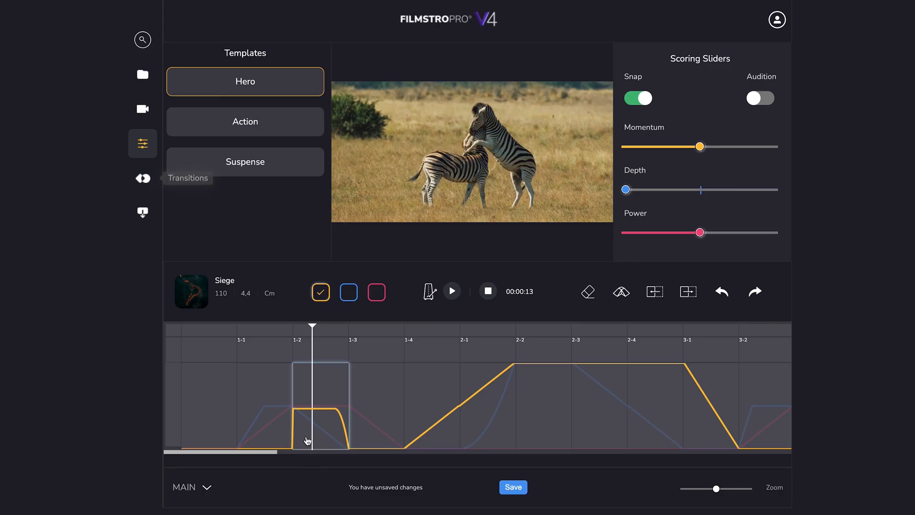
Give segment 1-2's Momentum a straight-line In shape with In length L, and listen to the transition.
click(144, 180)
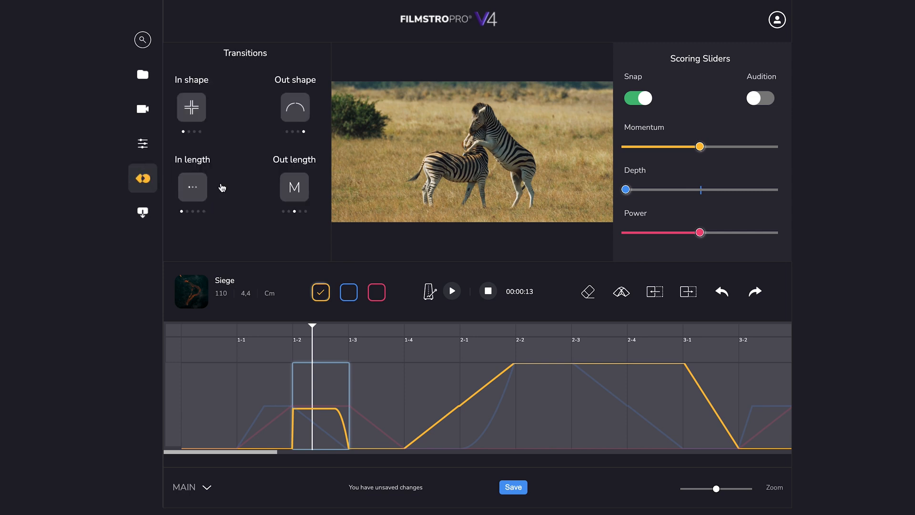
click(199, 113)
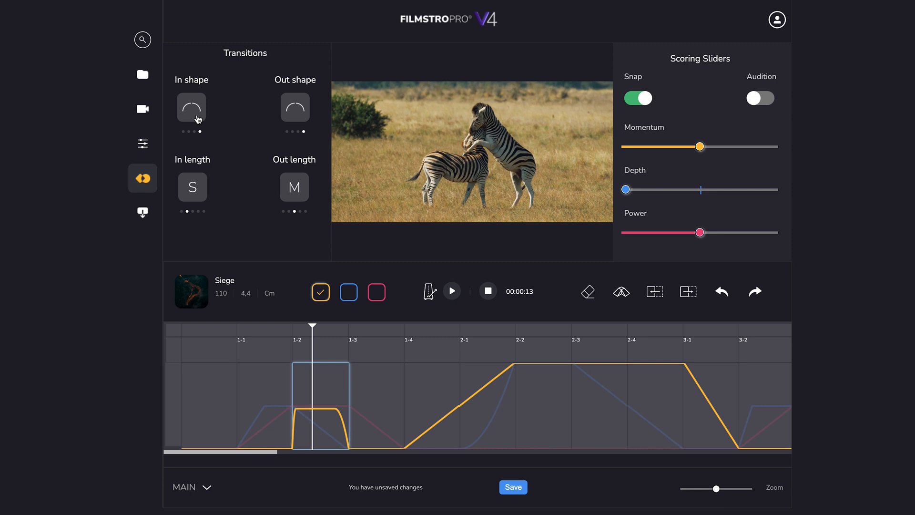
click(200, 200)
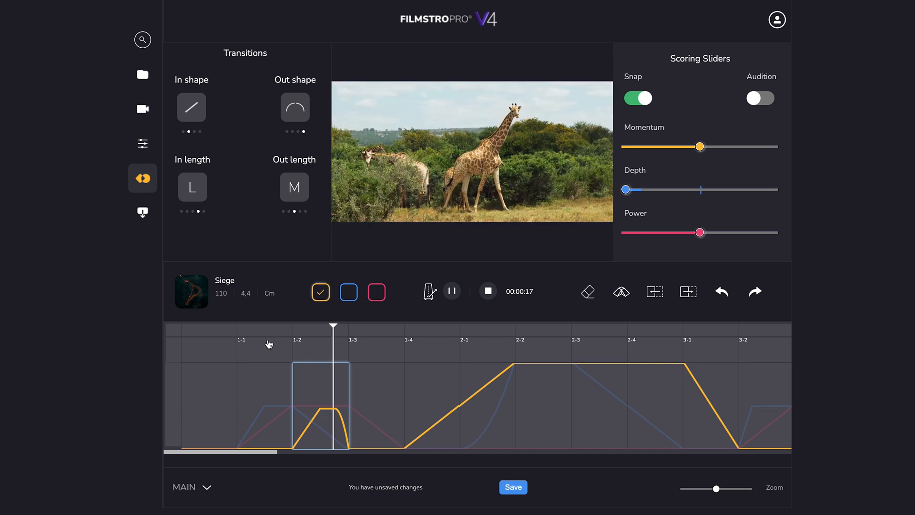
click(251, 328)
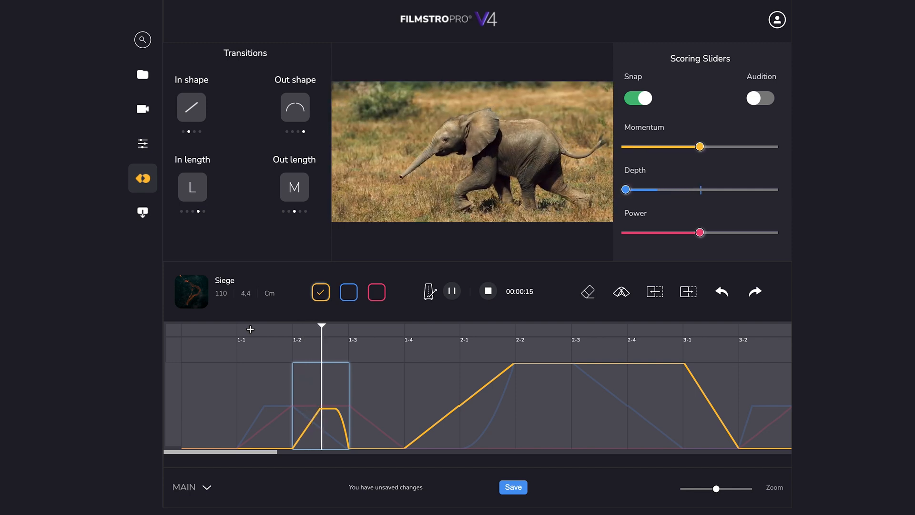
key(space)
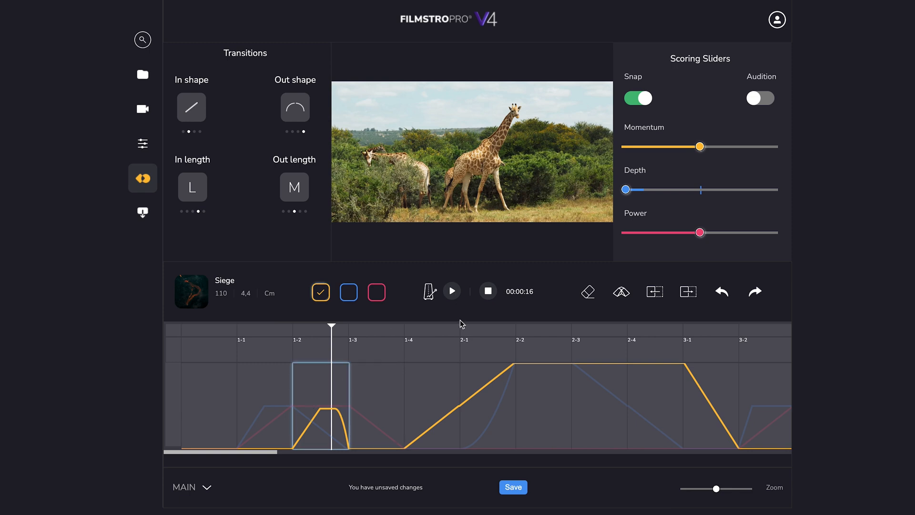
Show the Depth curve and play short passages of segments 1-1 and 1-2 to review it.
click(349, 292)
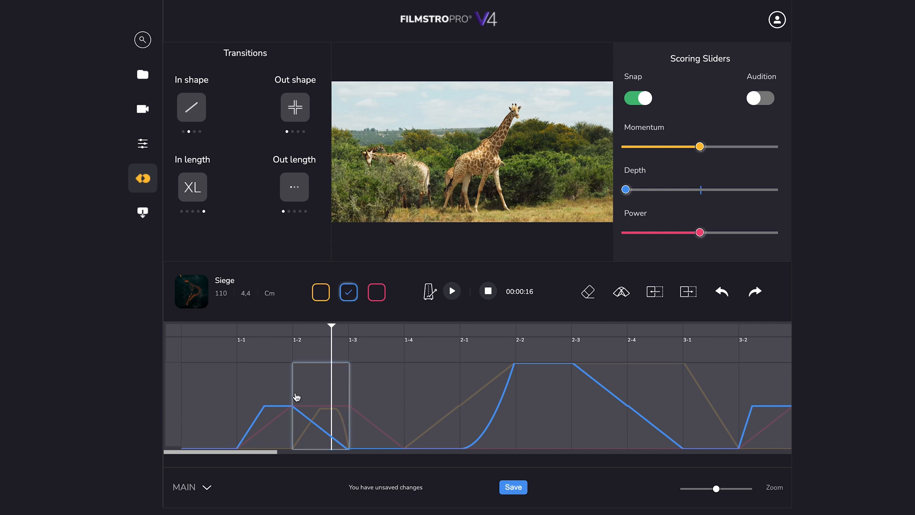
click(254, 327)
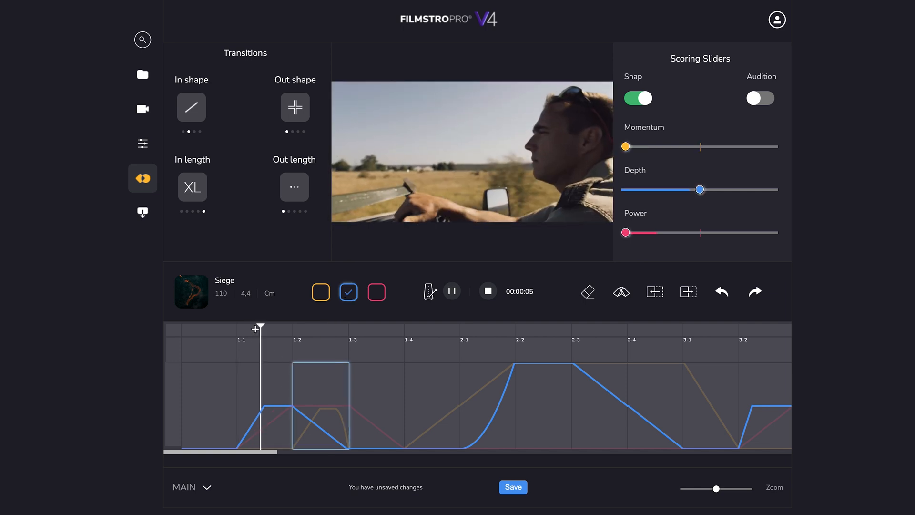
key(space)
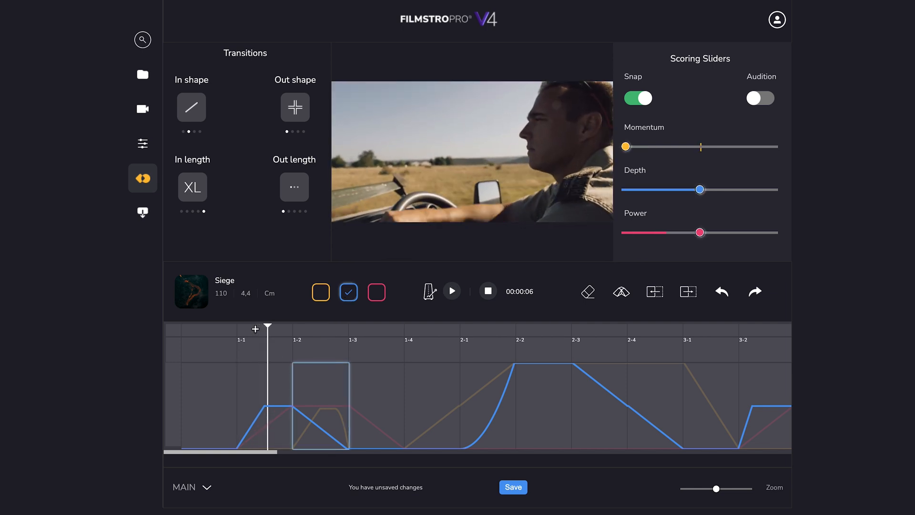
click(309, 329)
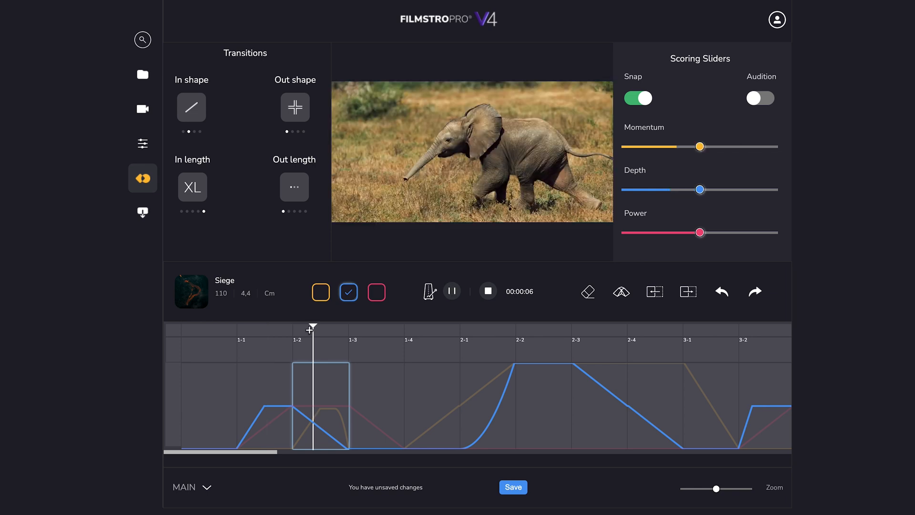
click(293, 328)
key(space)
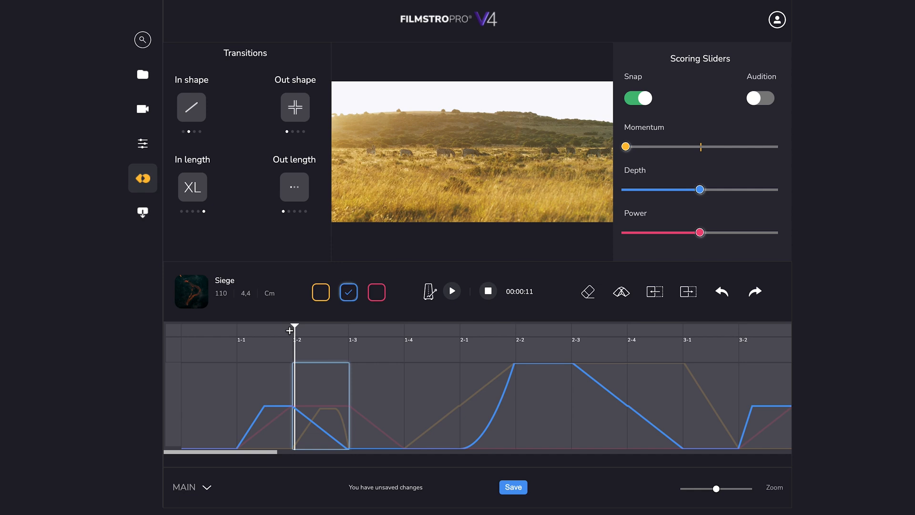
Lower the Depth of segment 1-1 to its minimum.
click(263, 377)
click(261, 329)
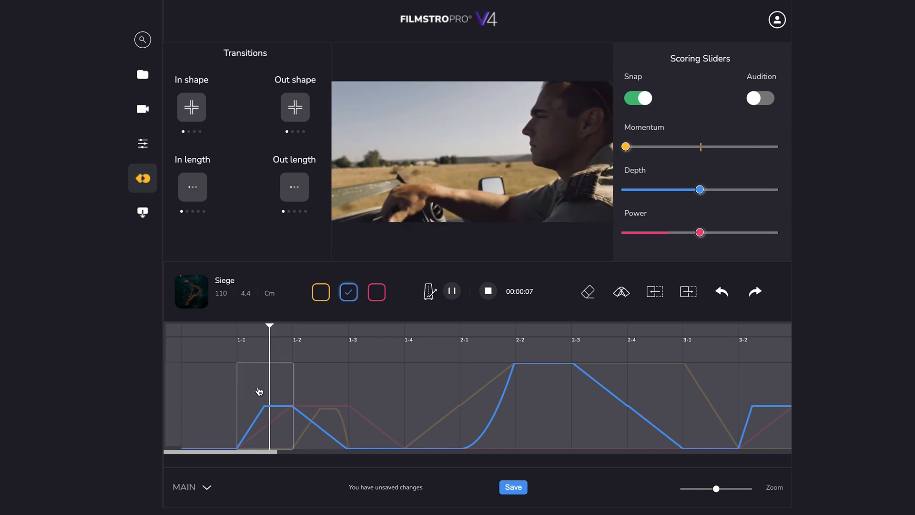
drag(700, 189, 622, 190)
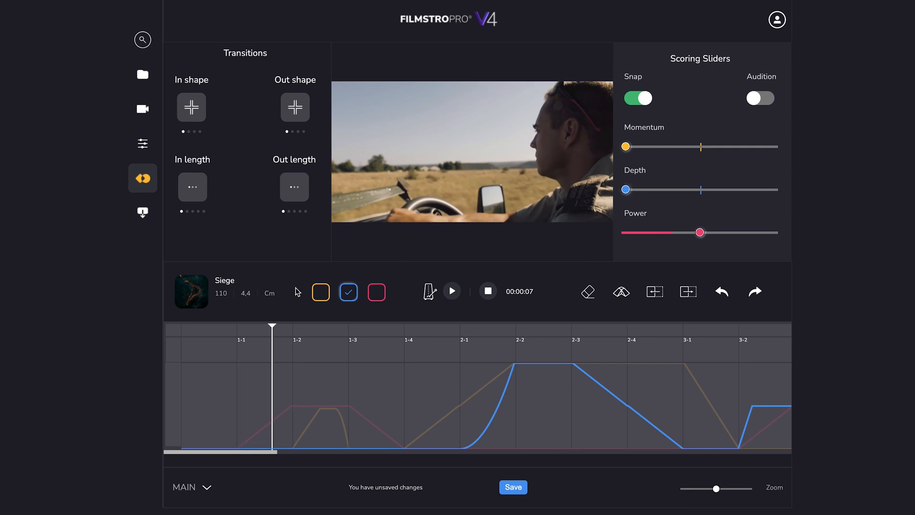
Raise segment 1-2's Depth to the halfway mark, set its In length to M, and play the passage from segment 1-1.
click(318, 328)
click(321, 387)
click(322, 387)
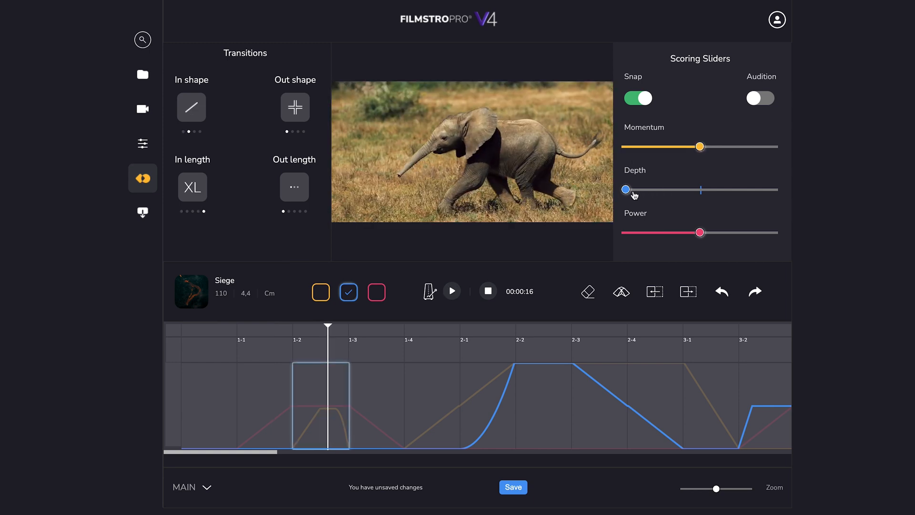
drag(627, 190, 697, 189)
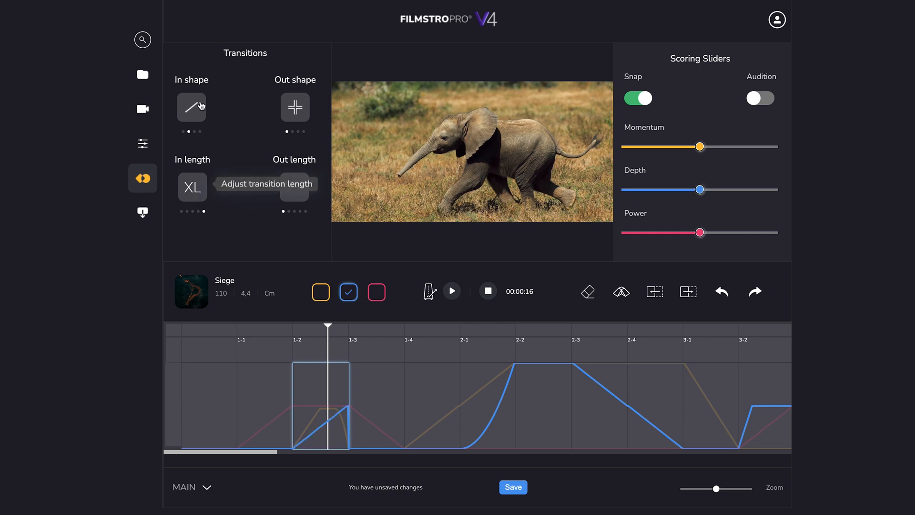
click(200, 195)
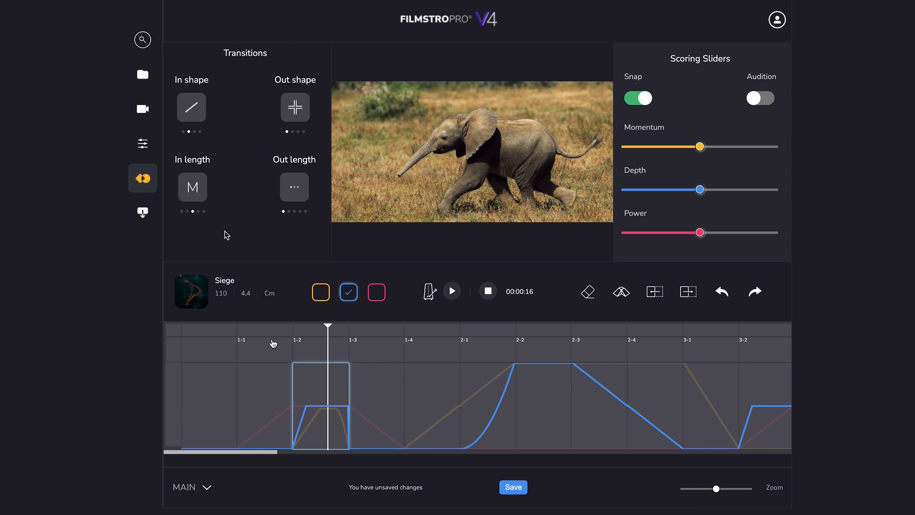
click(265, 332)
key(space)
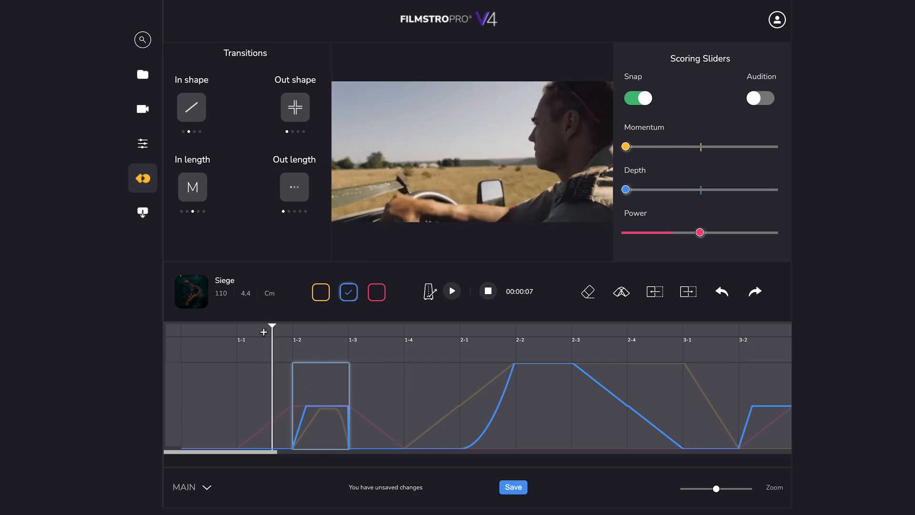
click(257, 332)
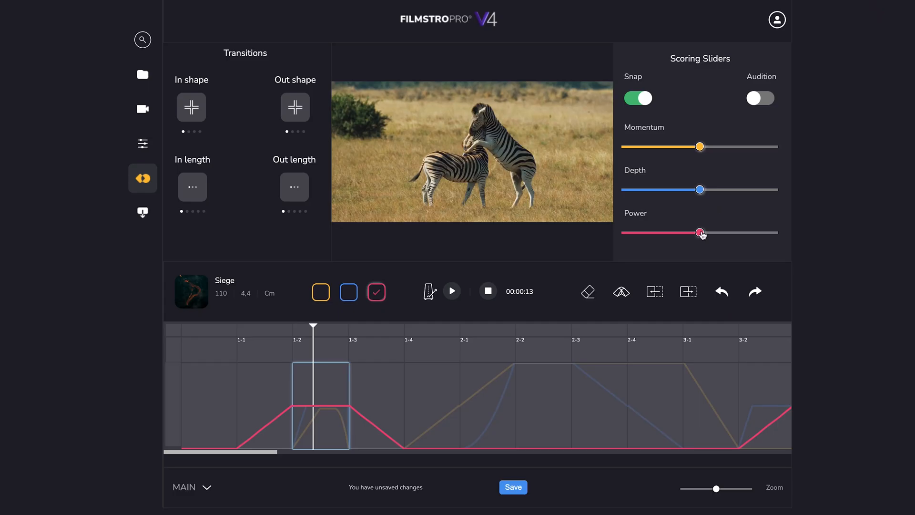
Raise segment 1-2's Power to maximum with a concave-curve In shape and In length L, and play it.
drag(699, 233, 774, 233)
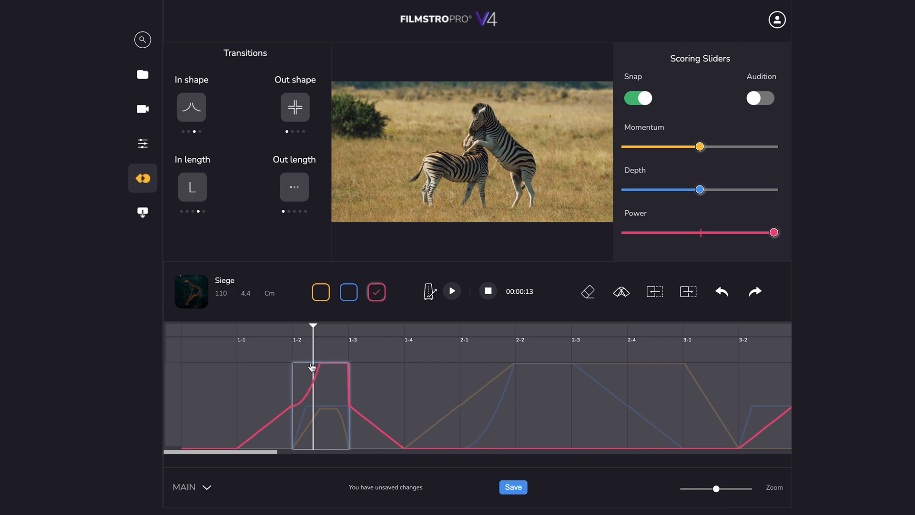
click(250, 326)
key(space)
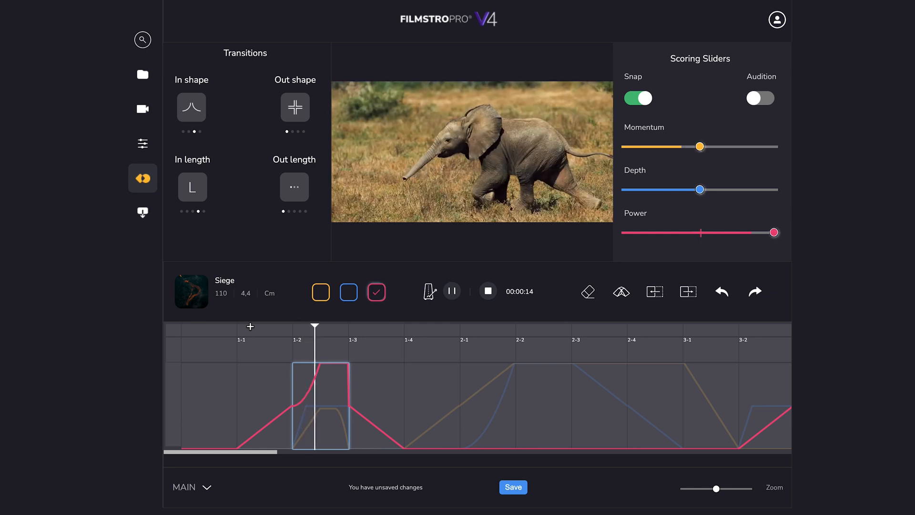
key(space)
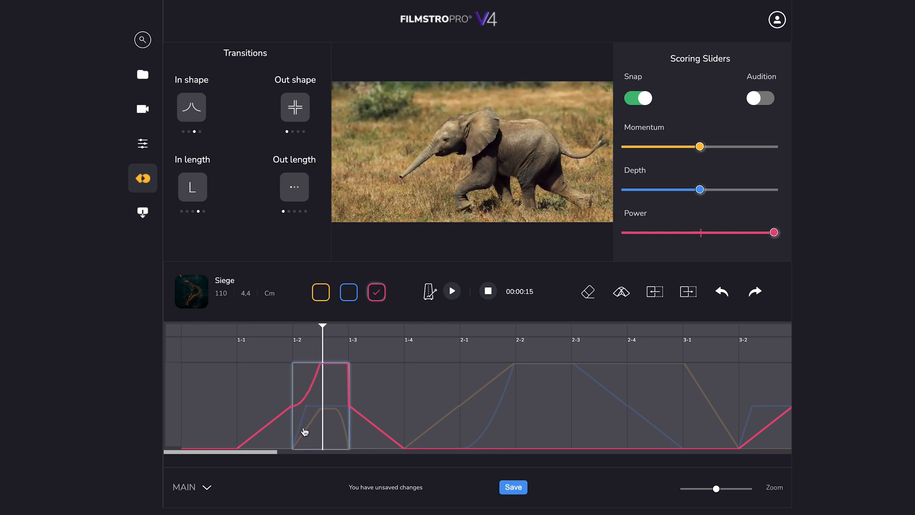
Lengthen segment 1-2's Power In transition to XL and play from segment 1-1.
click(324, 393)
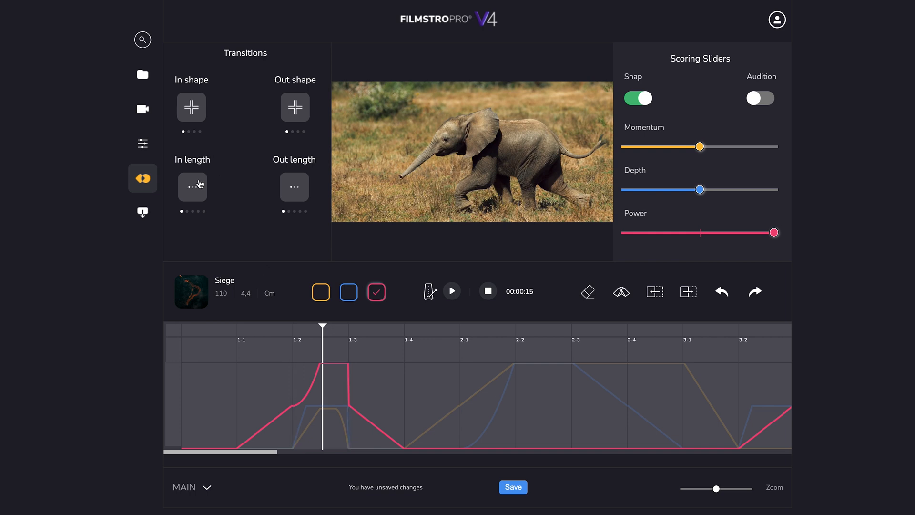
click(340, 406)
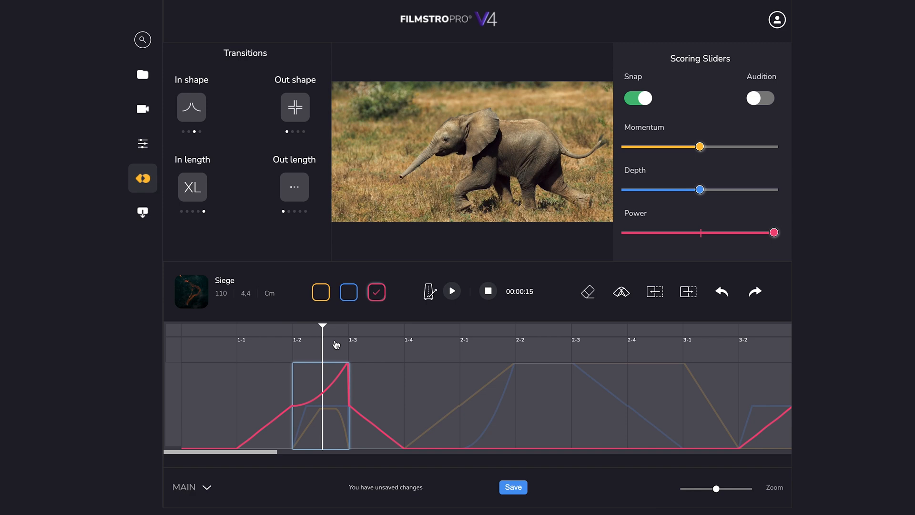
click(250, 330)
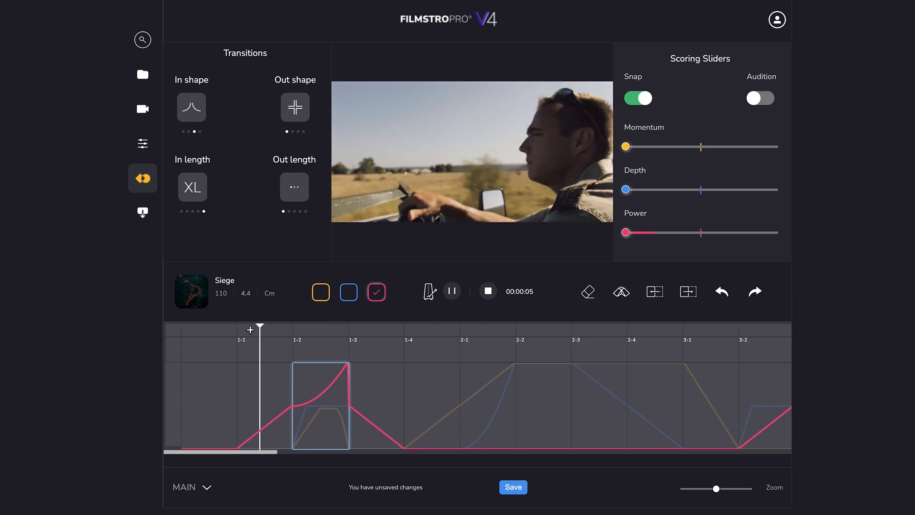